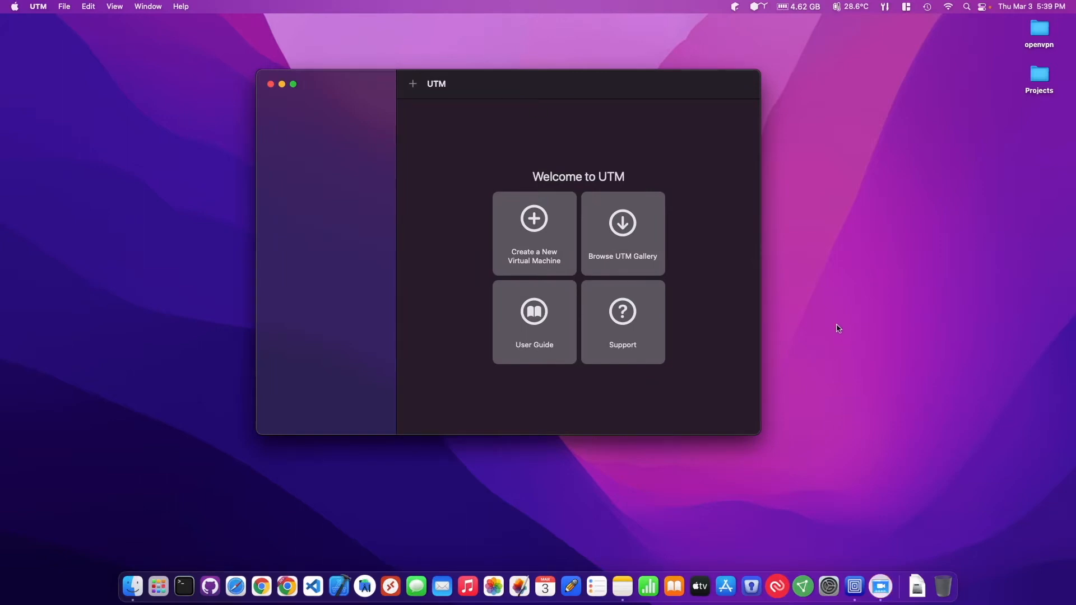
Open the online virtual machine gallery and bring up the Windows XP template's page
left_click(183, 6)
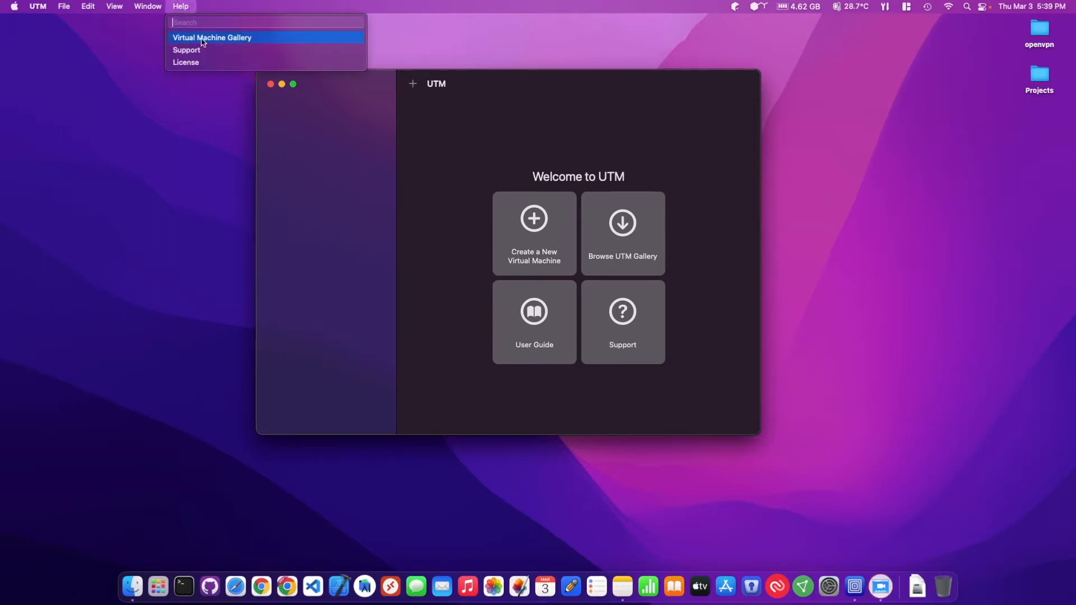
left_click(217, 38)
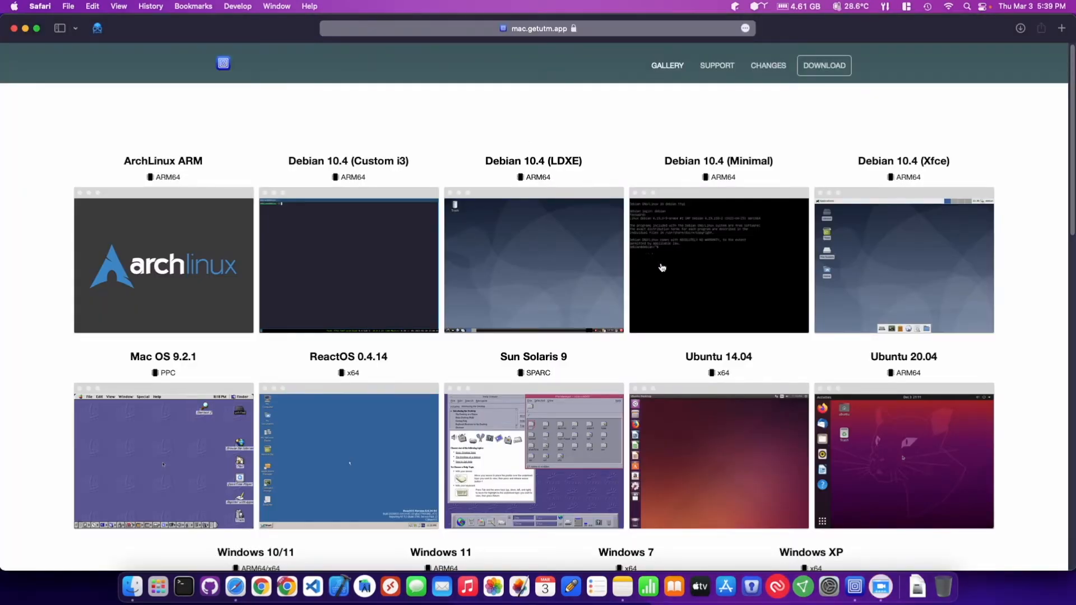
scroll(561, 268, "down", 5)
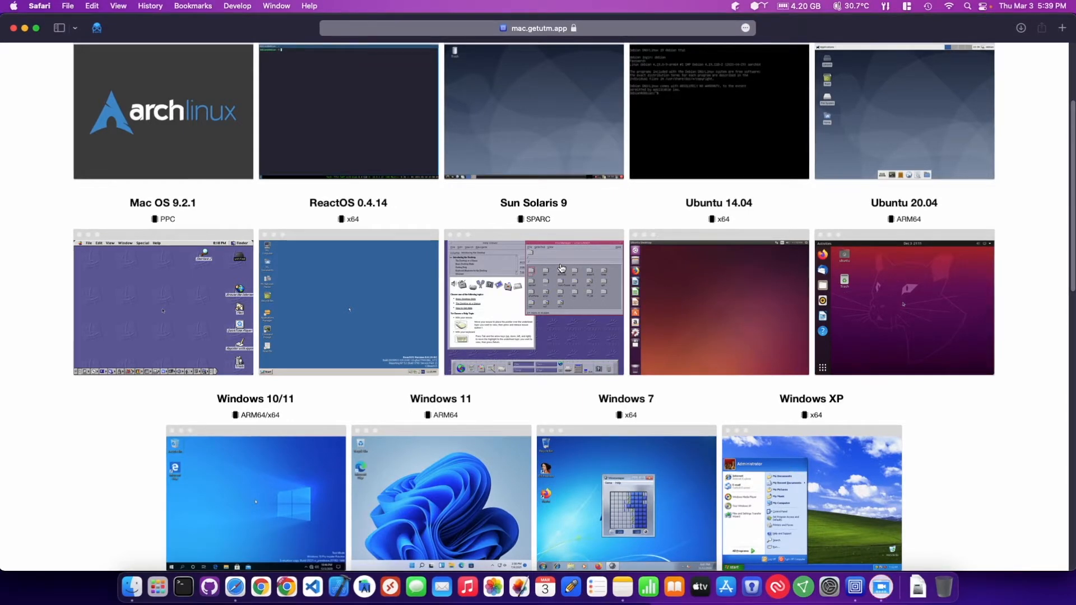
scroll(555, 281, "down", 1)
scroll(550, 288, "down", 3)
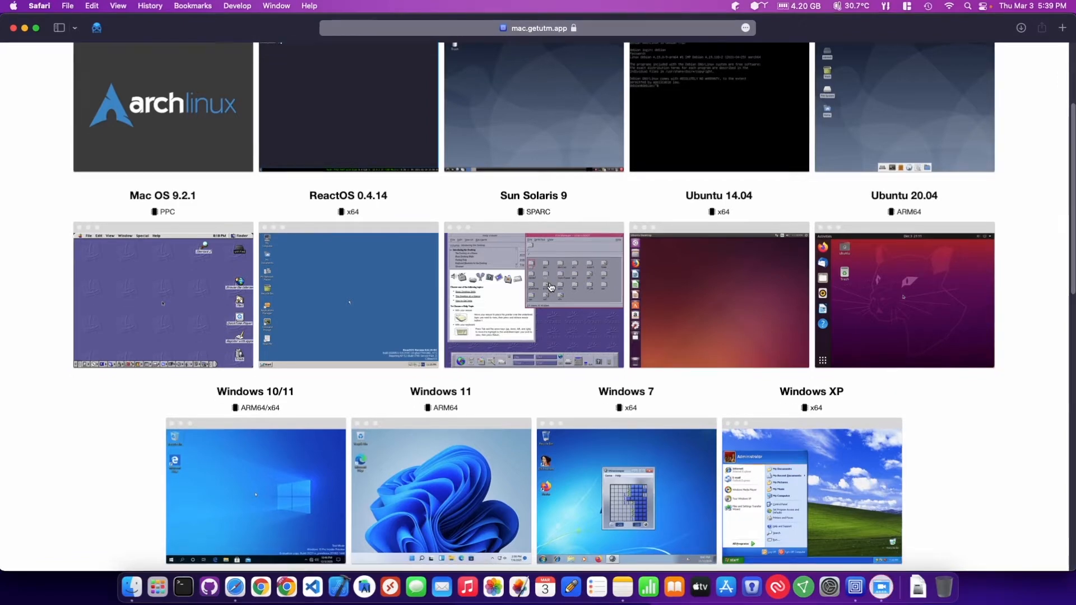
scroll(551, 288, "down", 7)
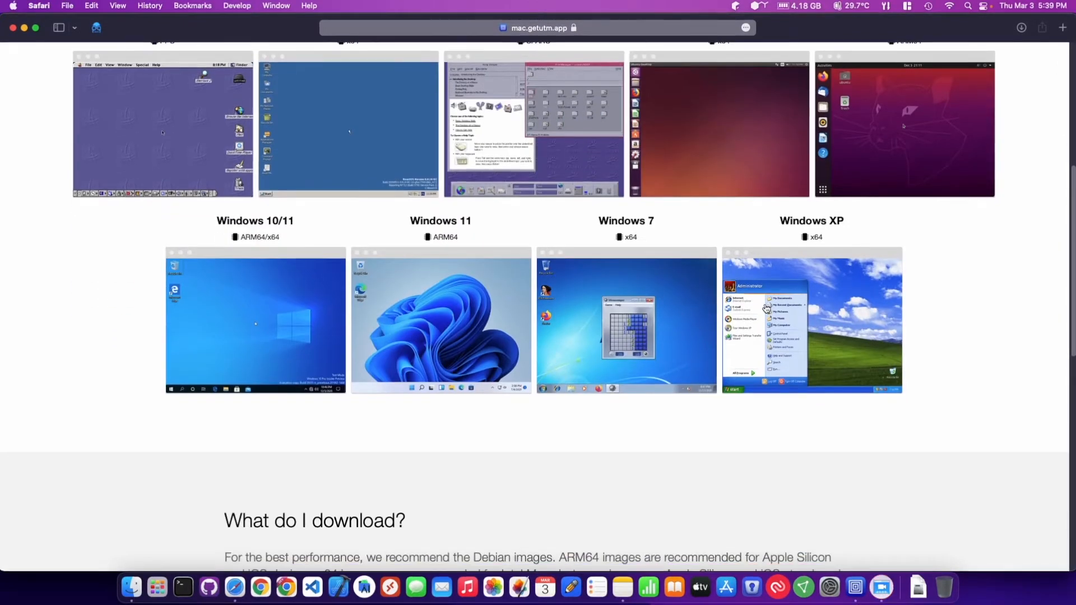
left_click(779, 275)
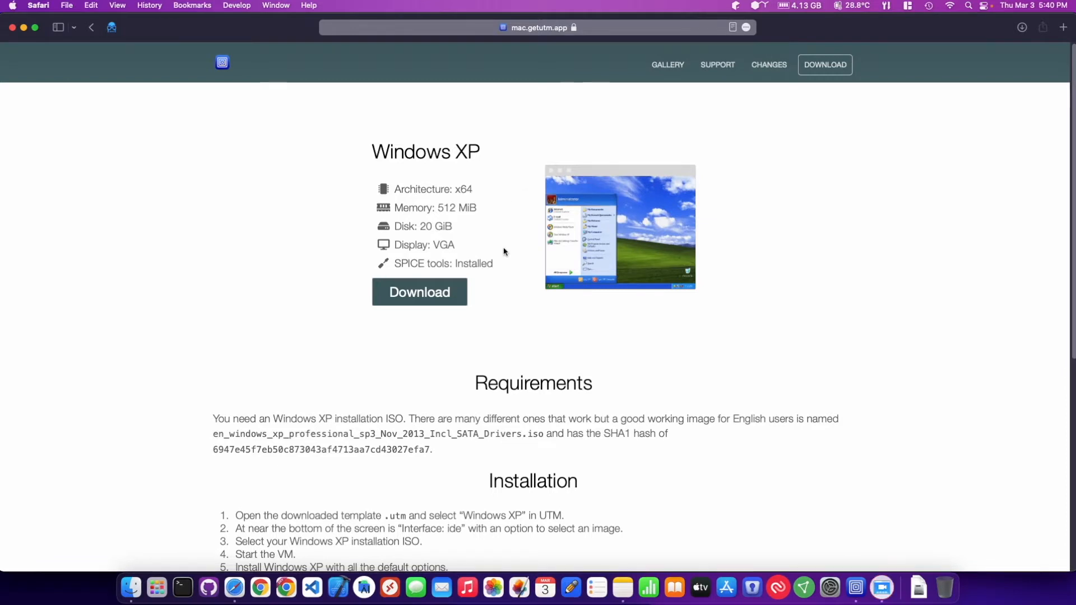
Review the Windows XP template's ISO requirement, installation instructions and notes, and quit Safari
scroll(504, 246, "down", 2)
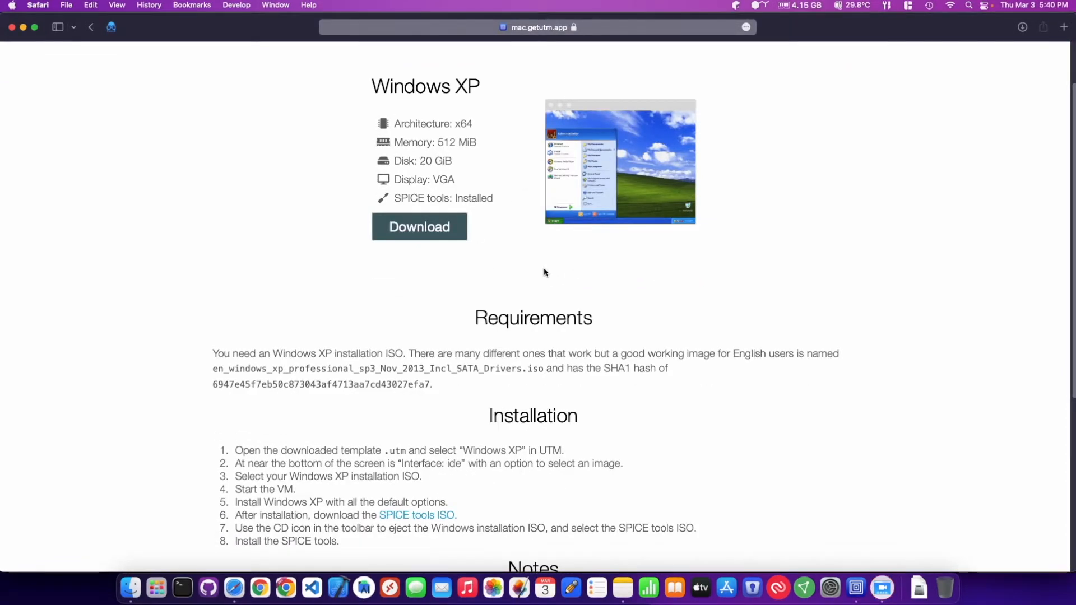
scroll(544, 271, "down", 3)
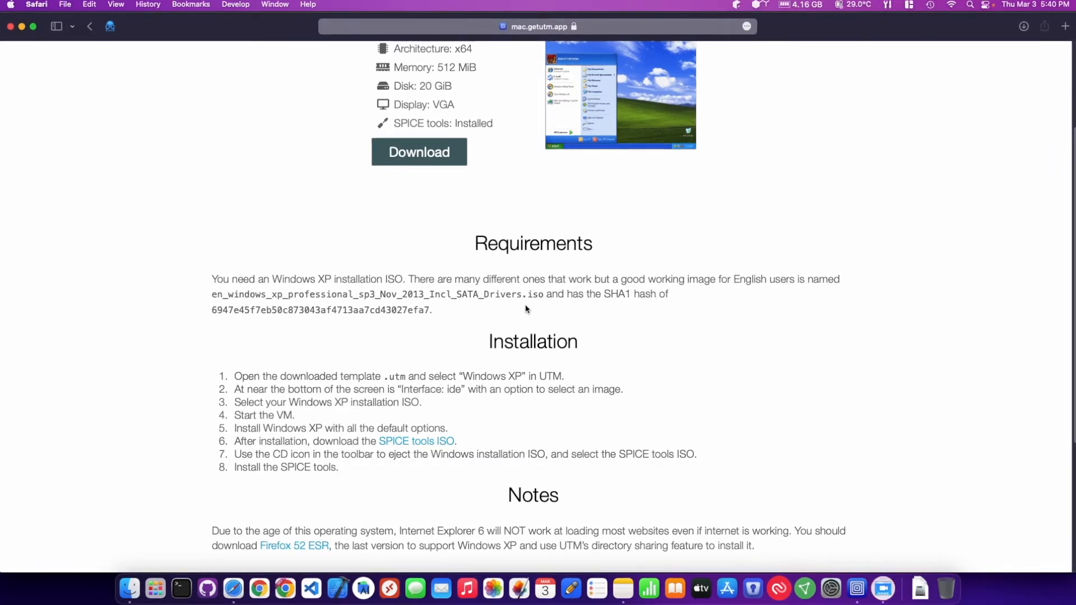
left_click_drag(212, 294, 546, 296)
left_click(508, 308)
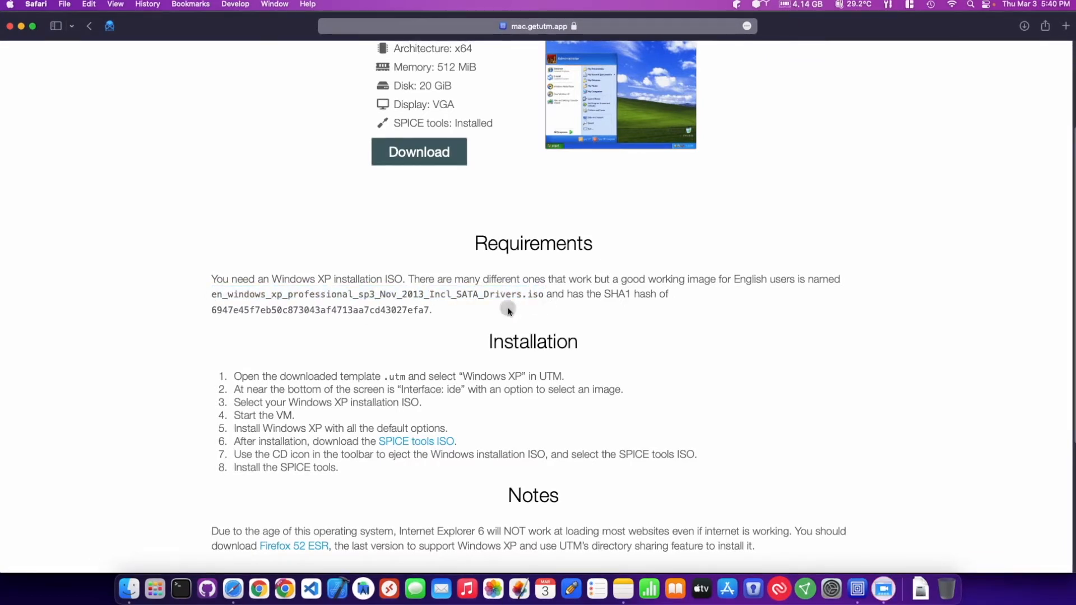
scroll(639, 345, "down", 1)
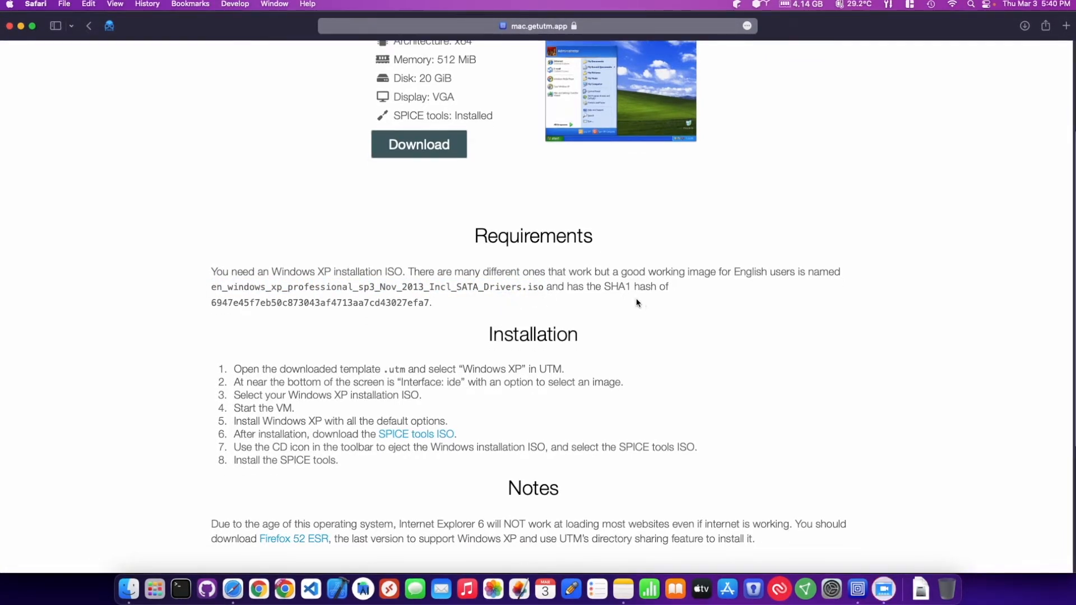
scroll(455, 320, "down", 5)
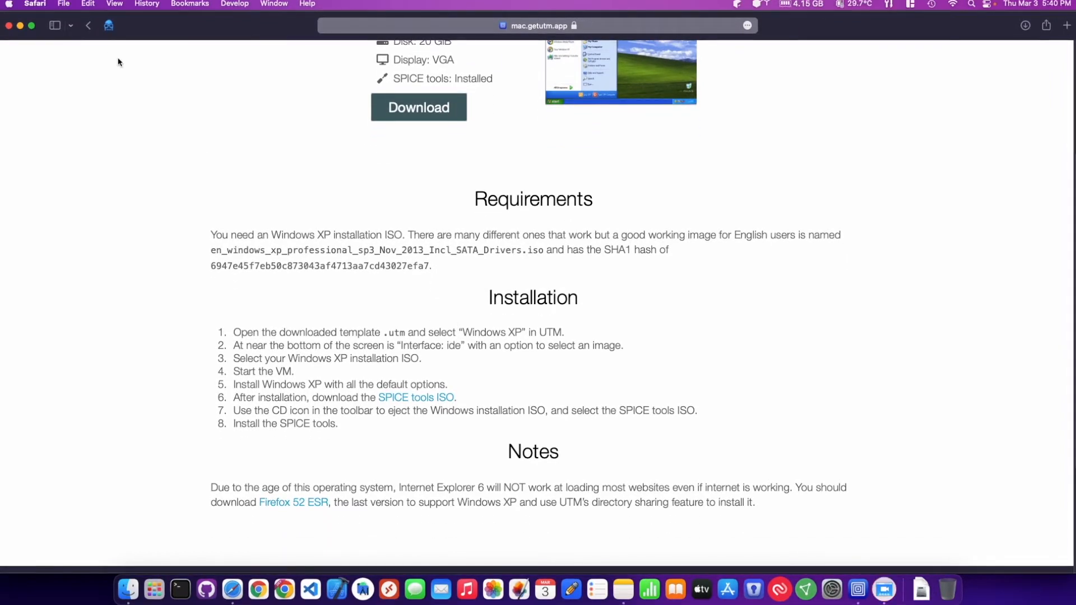
left_click(35, 3)
left_click(57, 176)
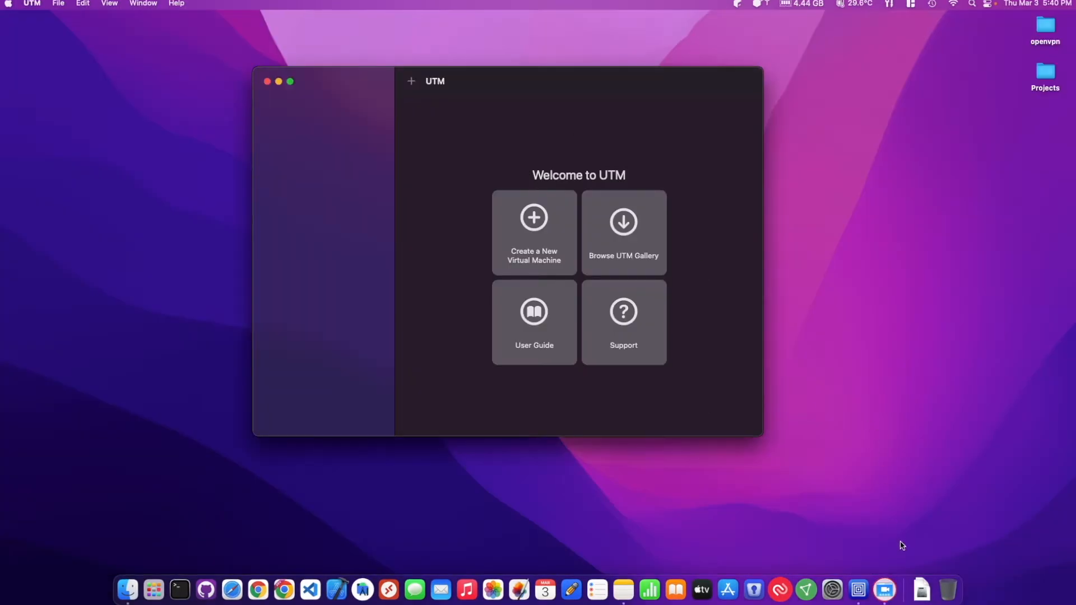
Open the downloaded Windows XP.utm template in UTM
left_click(925, 593)
left_click(925, 512)
left_click_drag(521, 79, 516, 68)
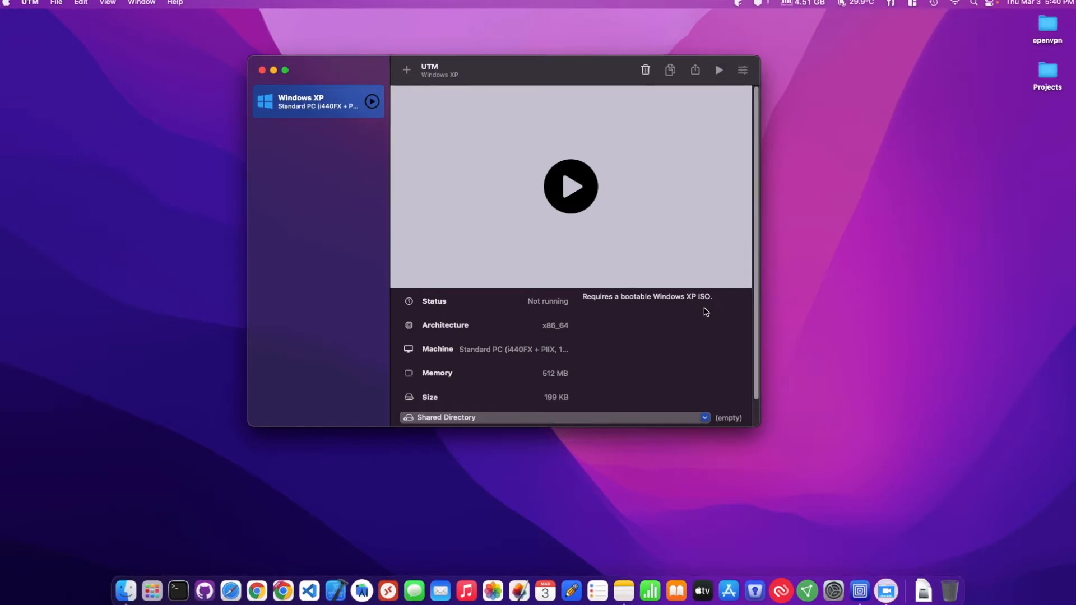
Load en_windows_xp_professional_sp3_Nov_2013_Incl_SATA_Drivers.iso from Downloads into the Windows XP machine's CD/DVD drive
scroll(595, 344, "down", 3)
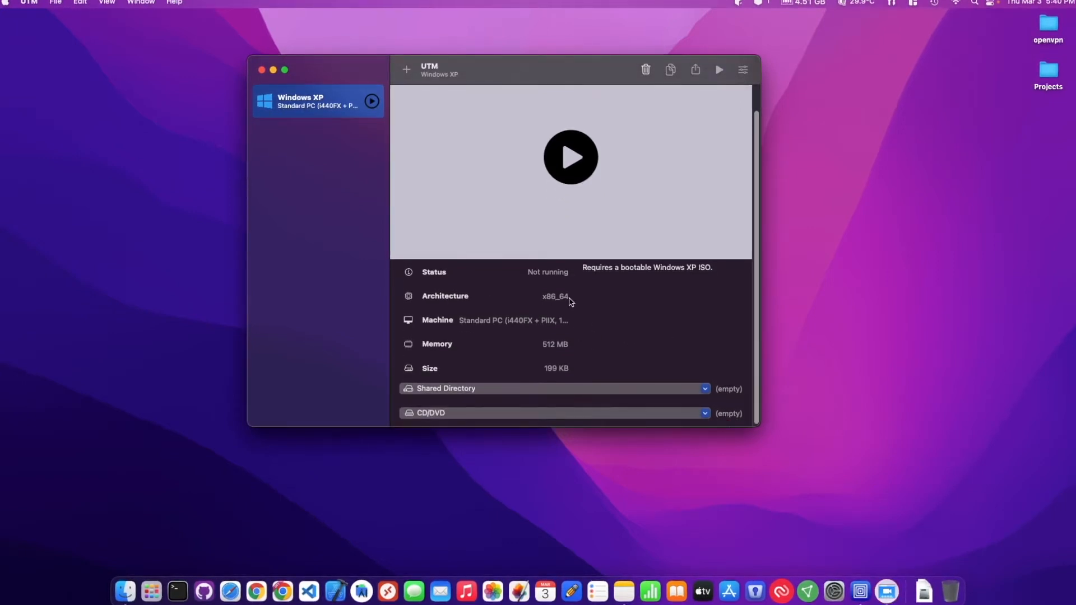
scroll(590, 329, "down", 1)
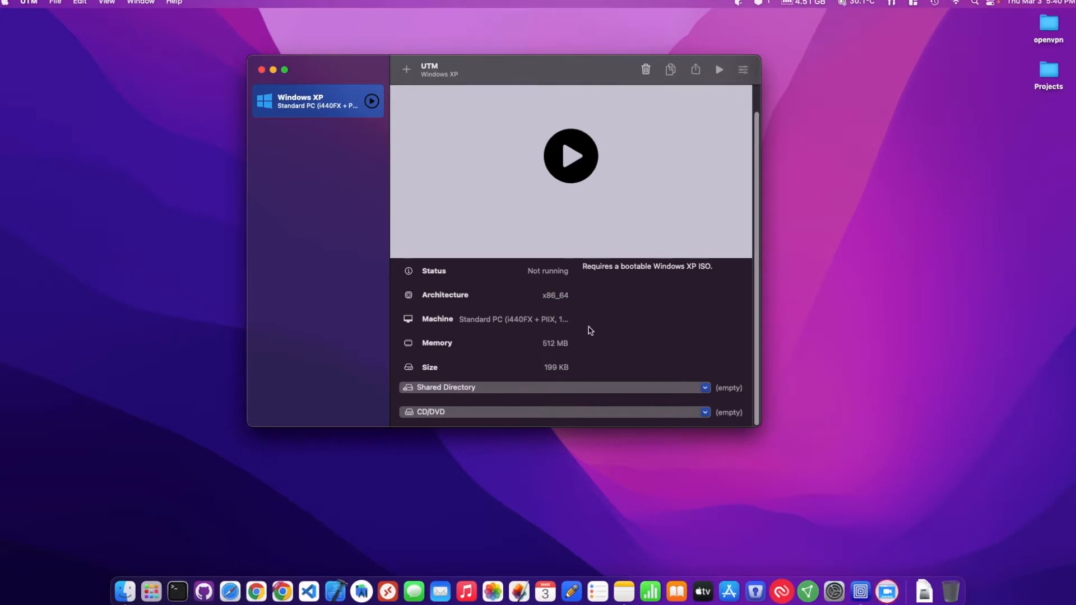
left_click(573, 414)
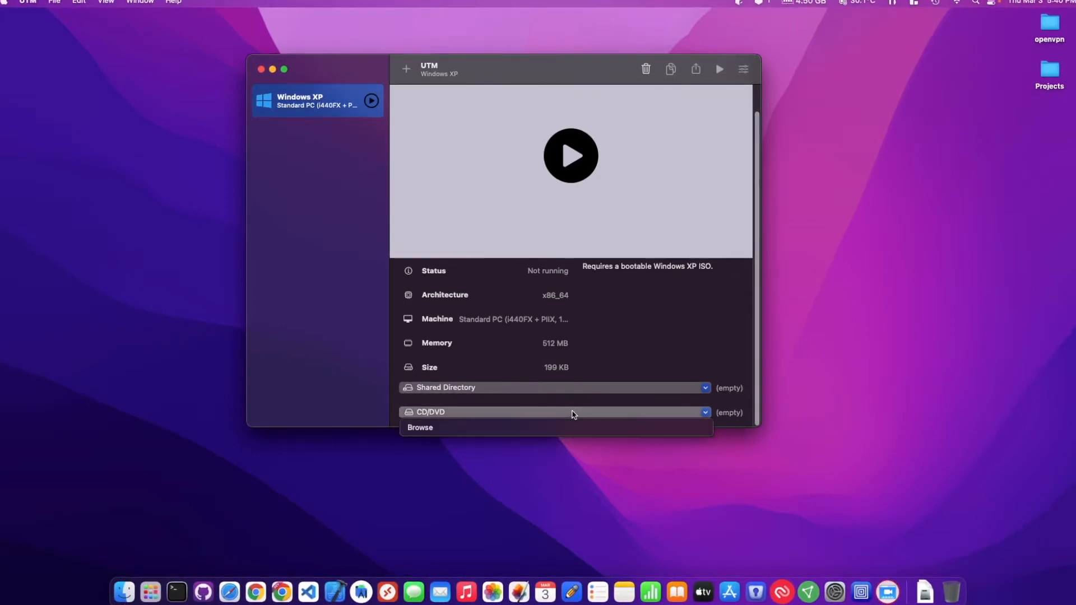
left_click(510, 431)
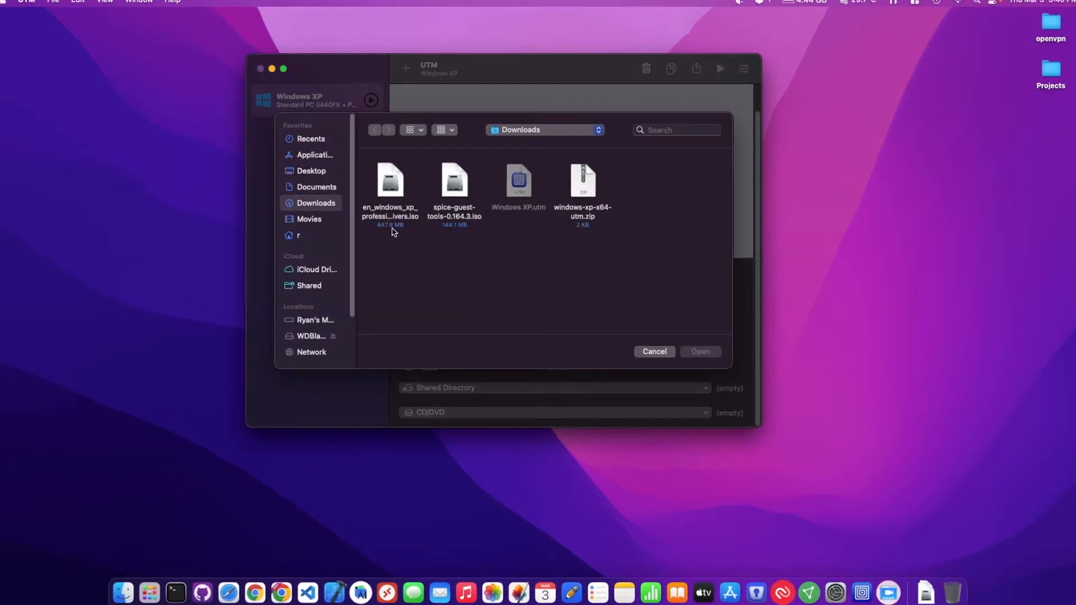
left_click(400, 220)
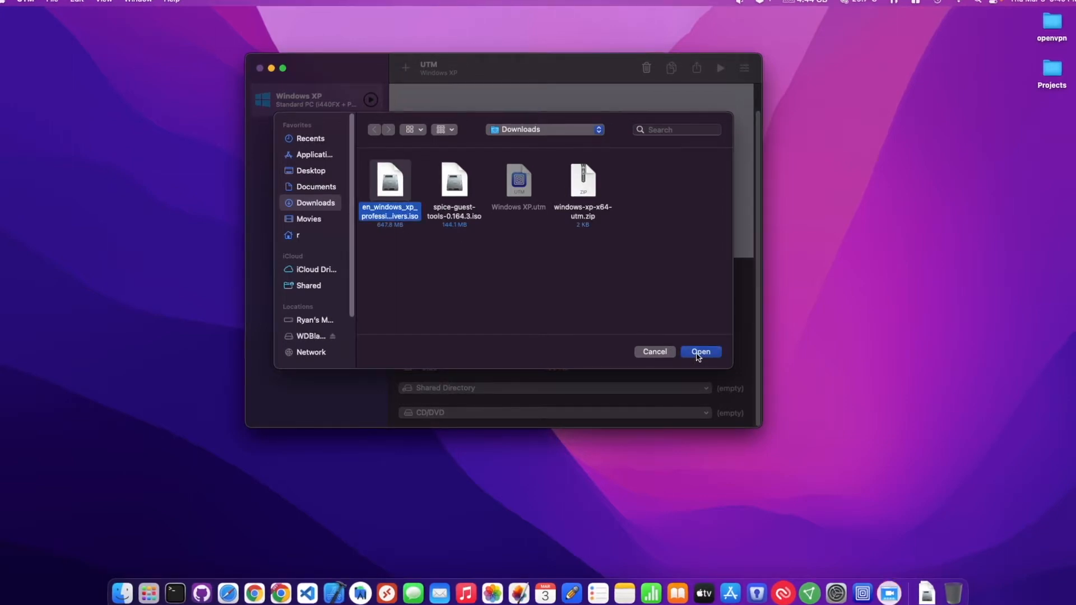
left_click(699, 353)
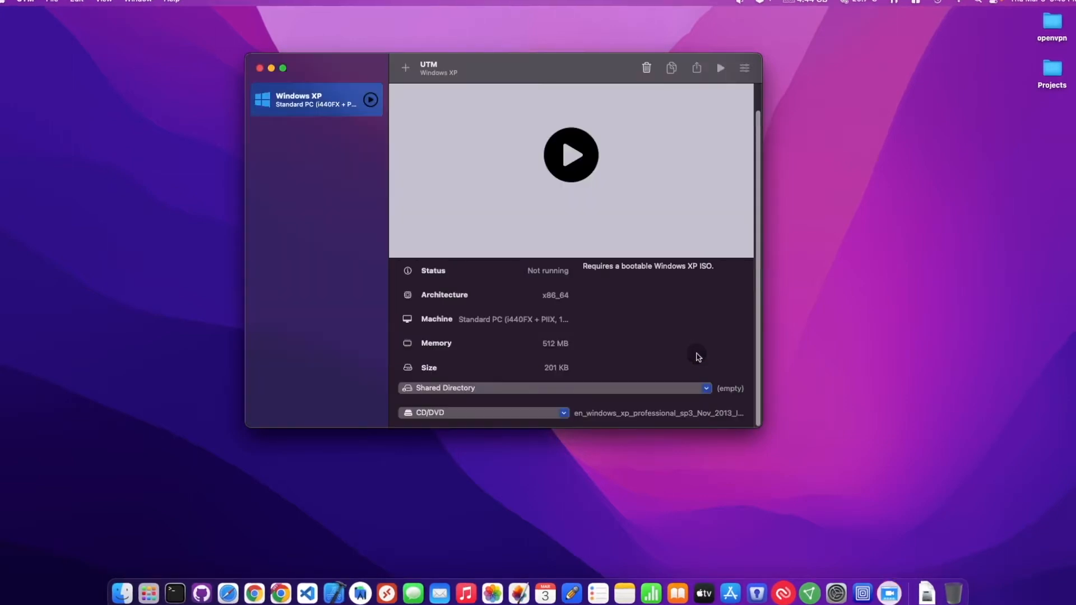
Start the Windows XP virtual machine and set up Windows on the unpartitioned space, formatted with the NTFS file system (Quick)
left_click(568, 157)
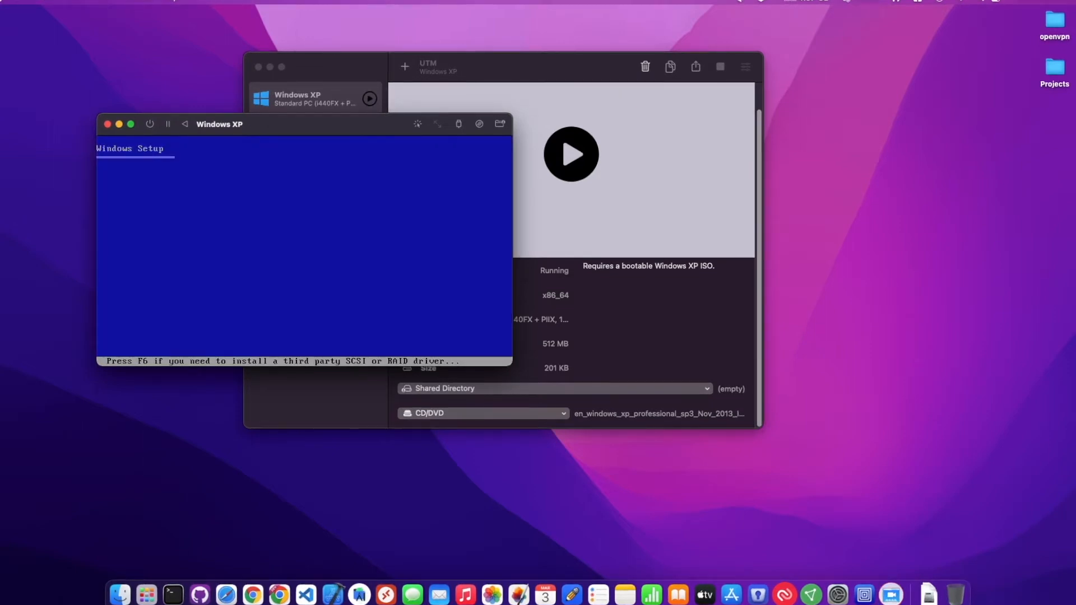
left_click_drag(314, 128, 514, 114)
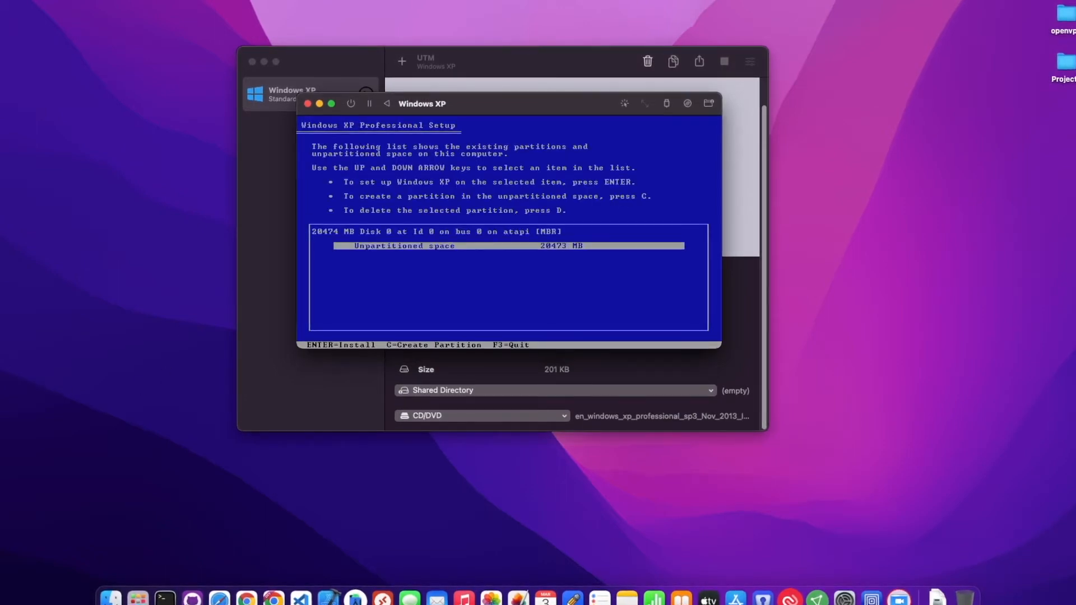
key("Return")
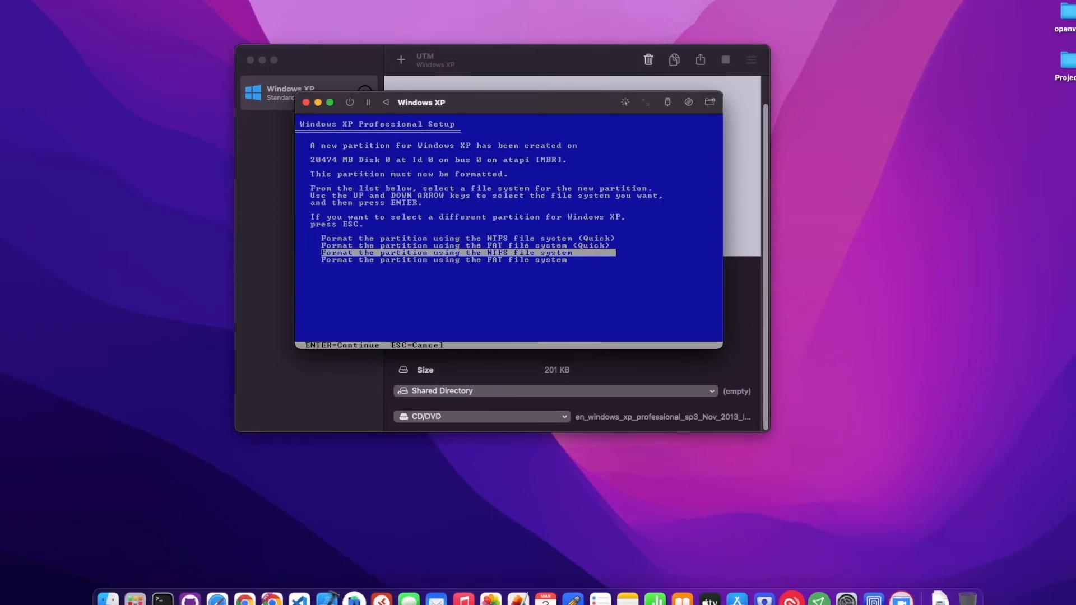
key("Up")
key("Up")
key("Return")
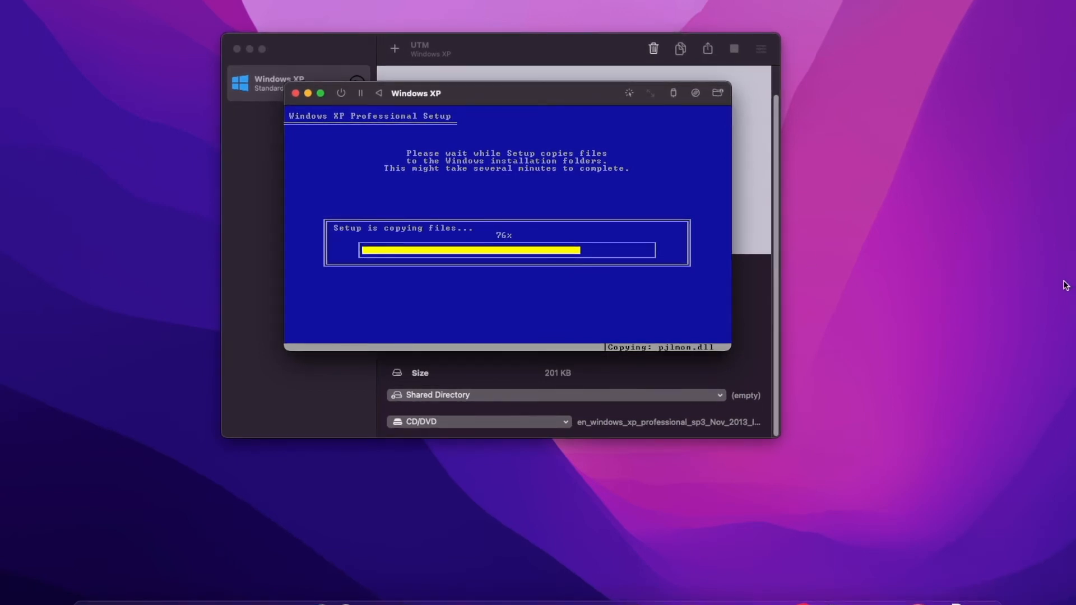
left_click(958, 602)
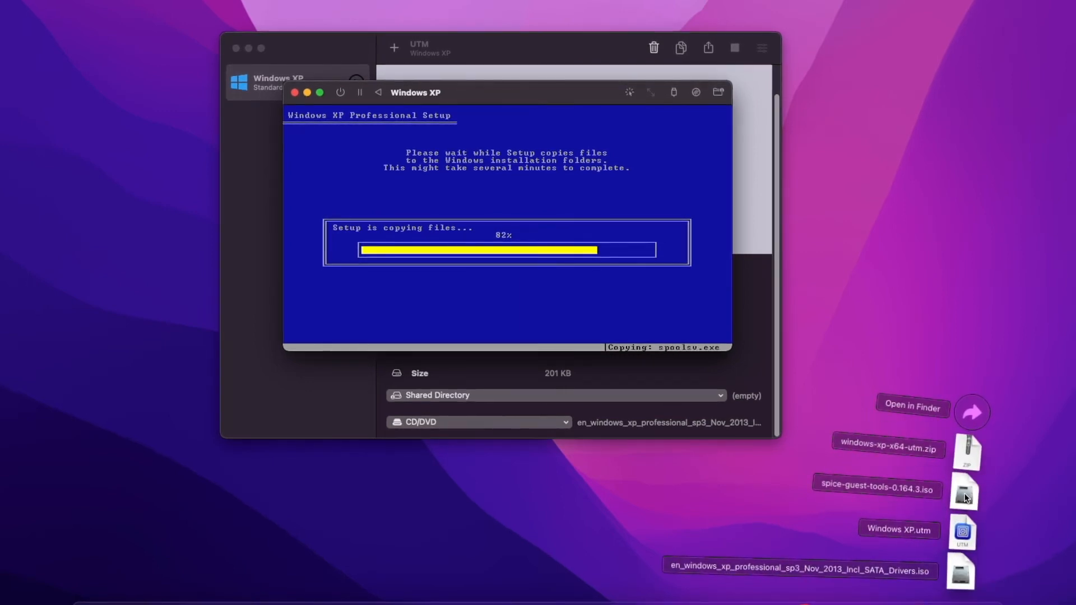
left_click(493, 96)
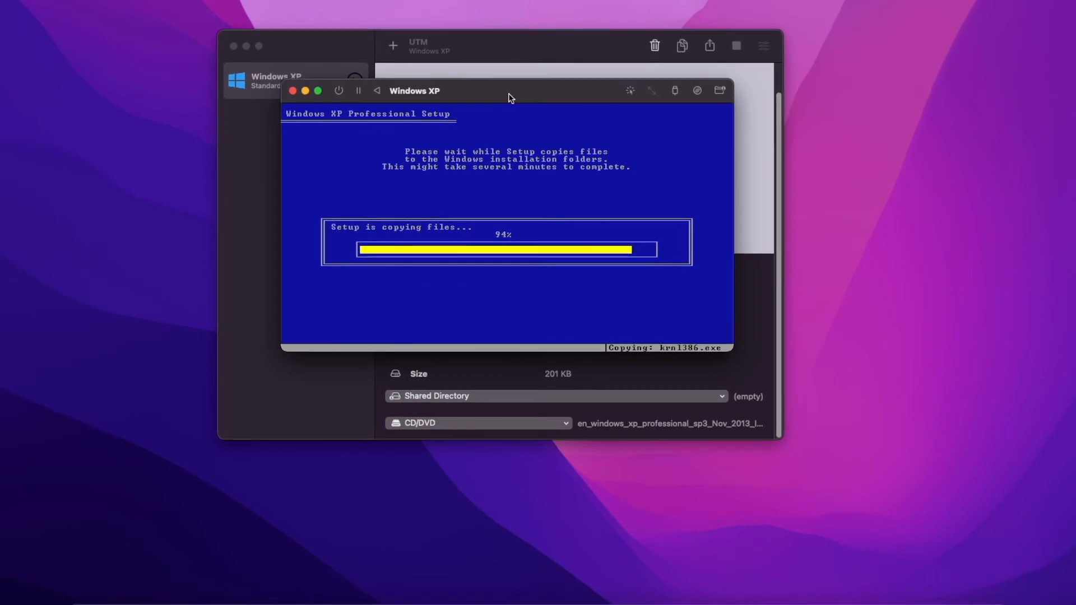
left_click_drag(502, 93, 517, 94)
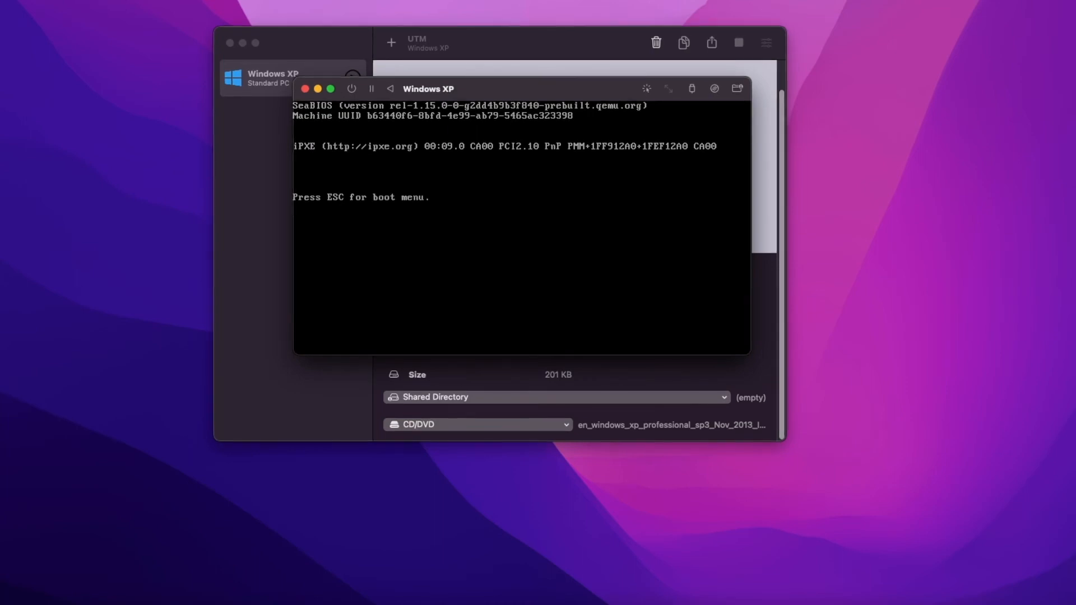
Clear the Windows installation ISO from the running virtual machine's CD/DVD drive and return to its window
left_click_drag(548, 90, 723, 24)
left_click(567, 426)
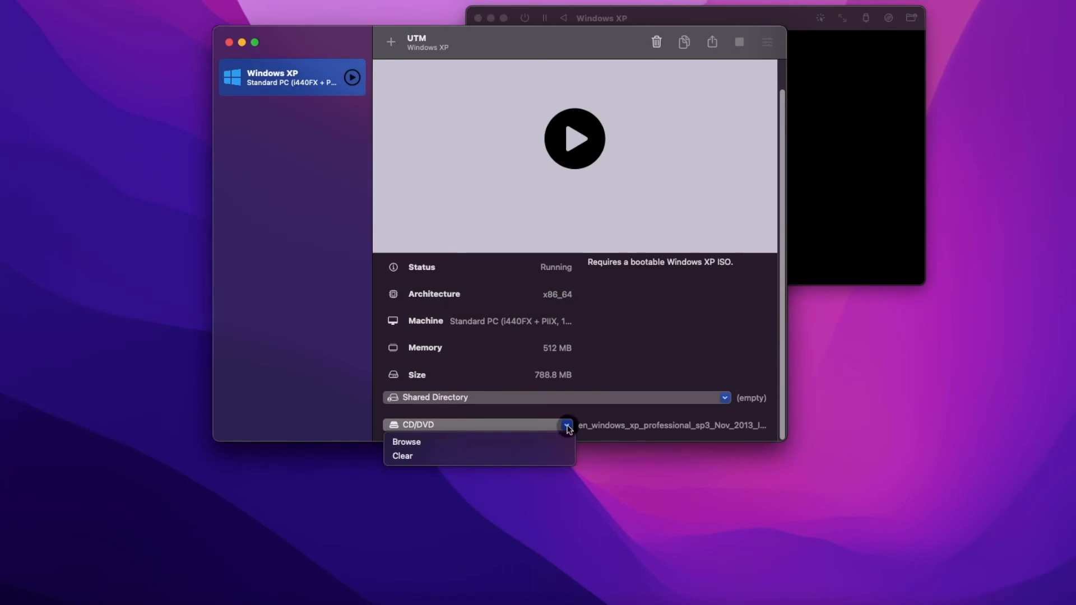
left_click(433, 458)
left_click(841, 173)
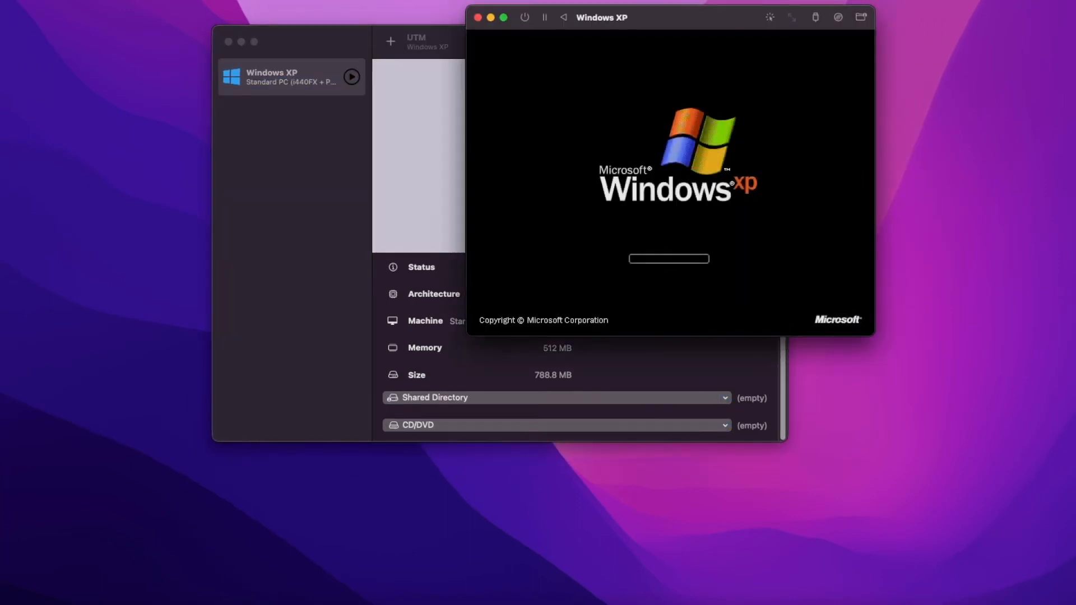
Load spice-guest-tools-0.164.3.iso from Downloads into the Windows XP machine's CD/DVD drive
left_click_drag(693, 20, 846, 11)
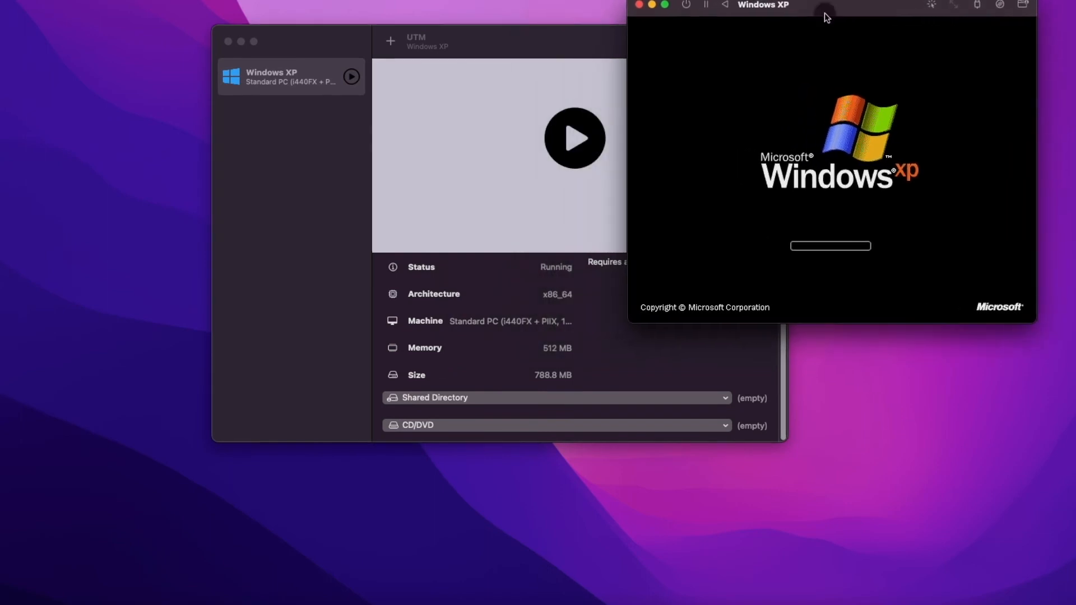
left_click(553, 430)
left_click(428, 446)
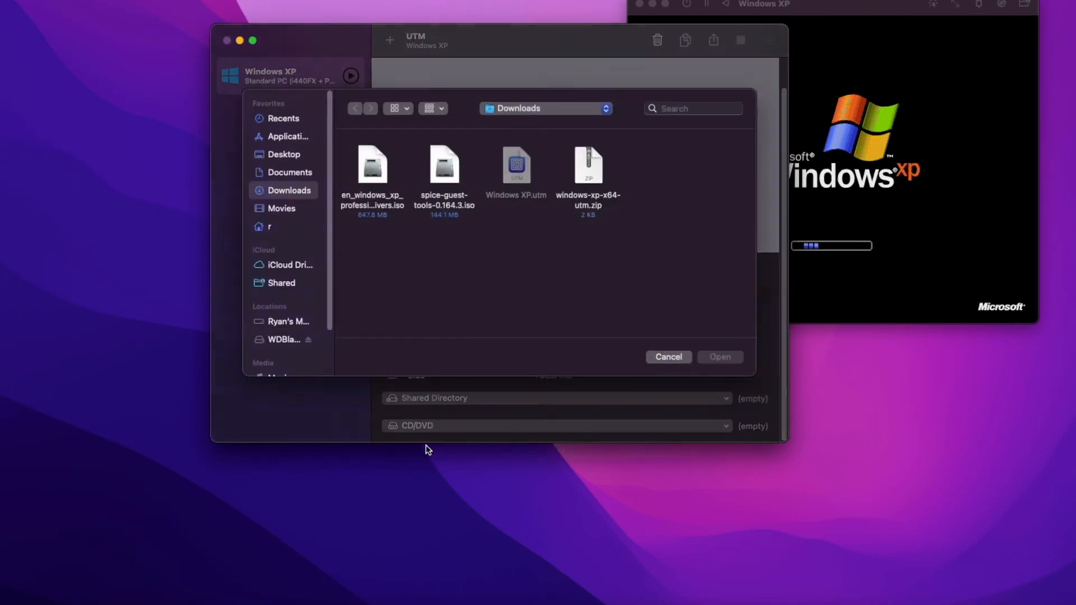
left_click(436, 192)
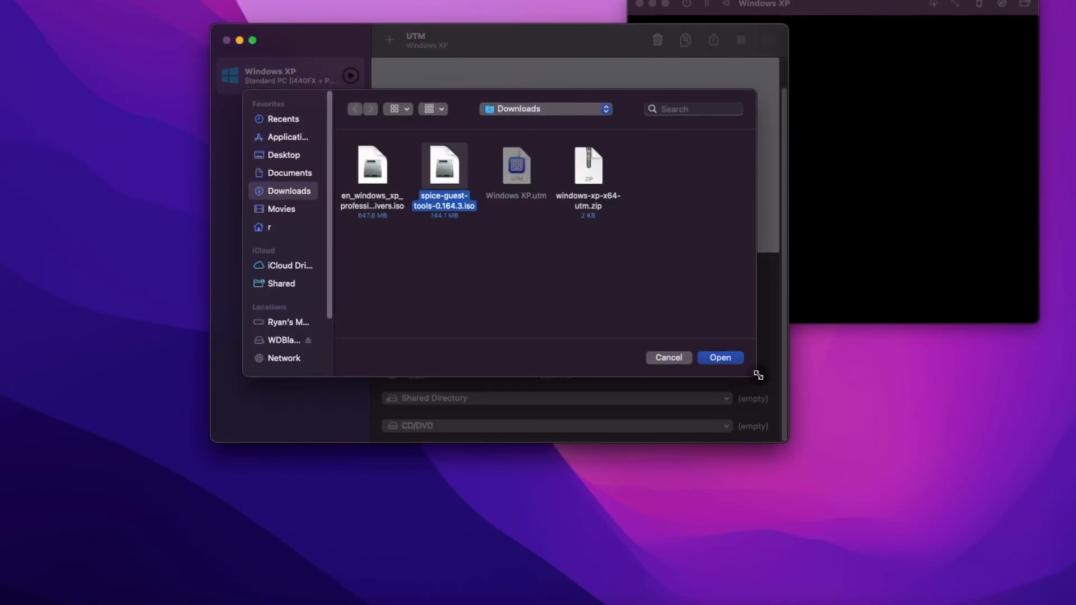
left_click(725, 359)
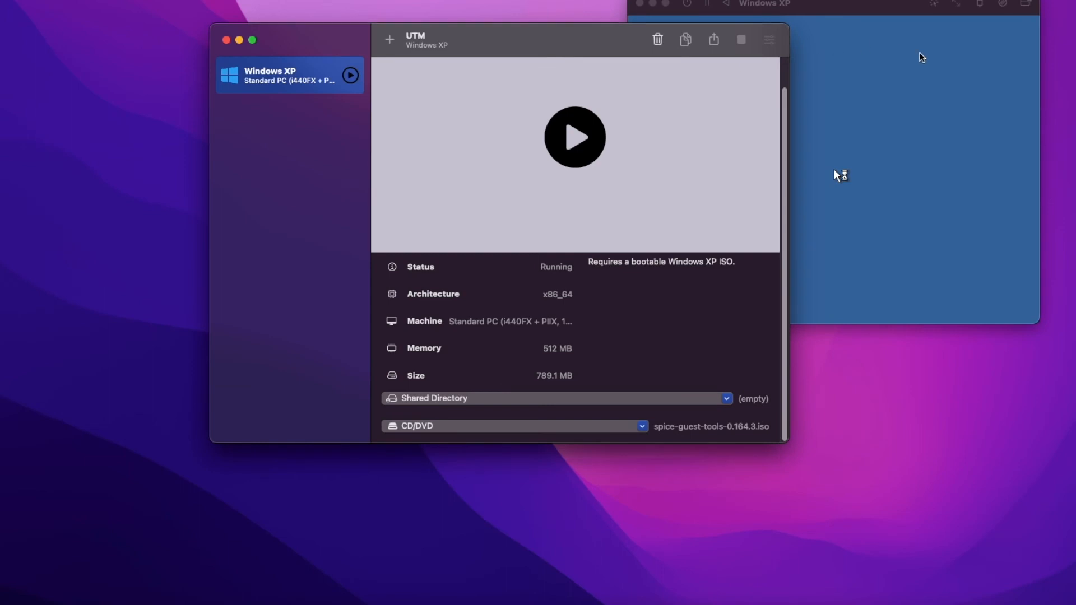
Bring the Windows XP window forward and dismiss the un7zip.exe and DSPdsblr.exe error dialogs
left_click(847, 4)
left_click_drag(843, 5, 678, 13)
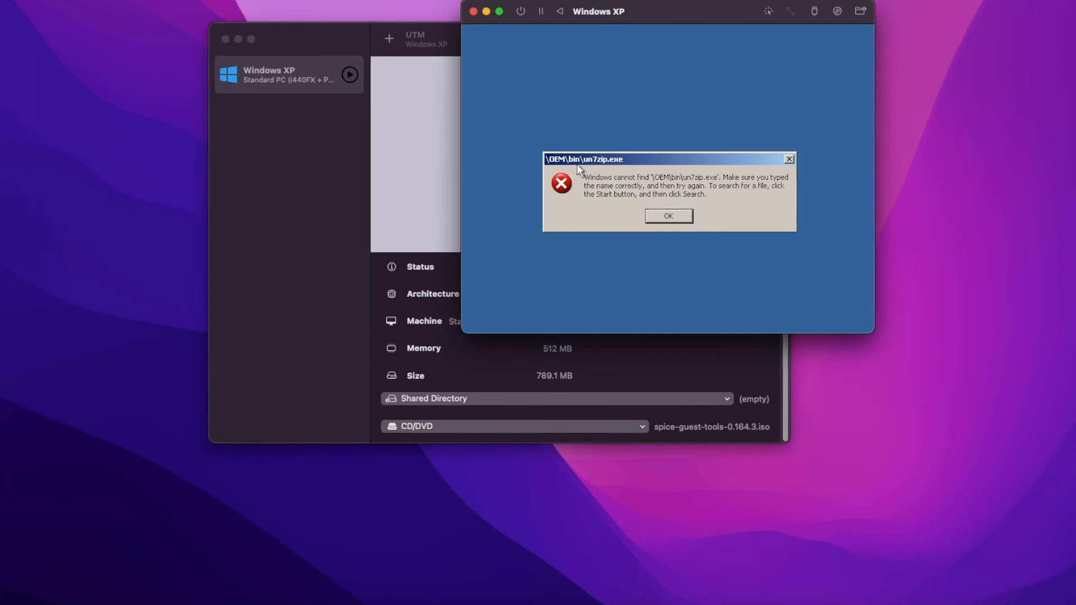
left_click(668, 215)
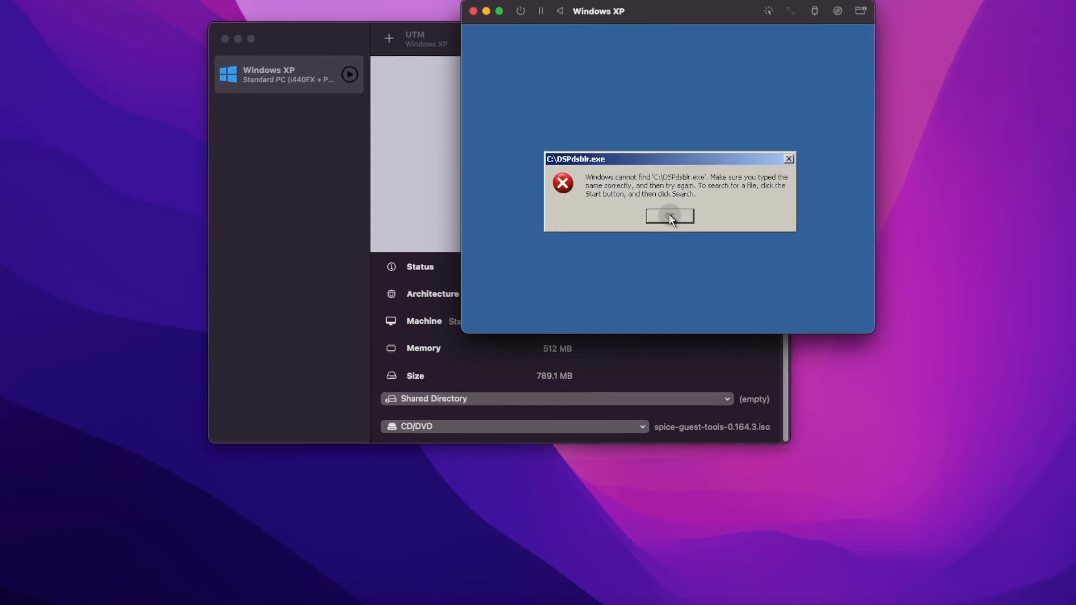
left_click(670, 216)
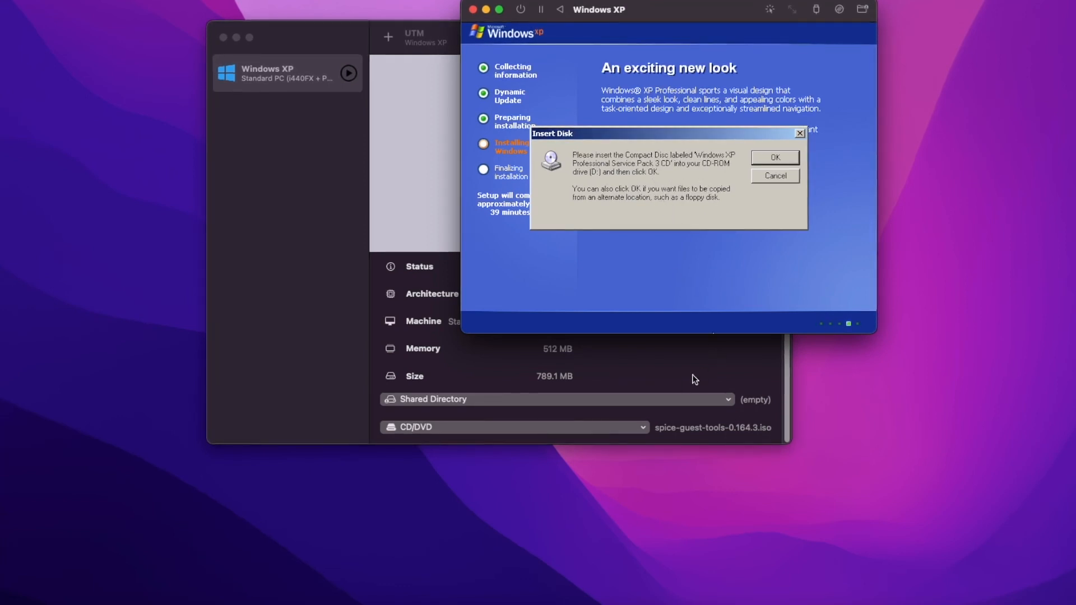
Load the en_windows_xp_professional_sp3 ISO from Downloads into the virtual machine's CD/DVD drive and accept the Insert Disk dialog in Windows setup
left_click(644, 427)
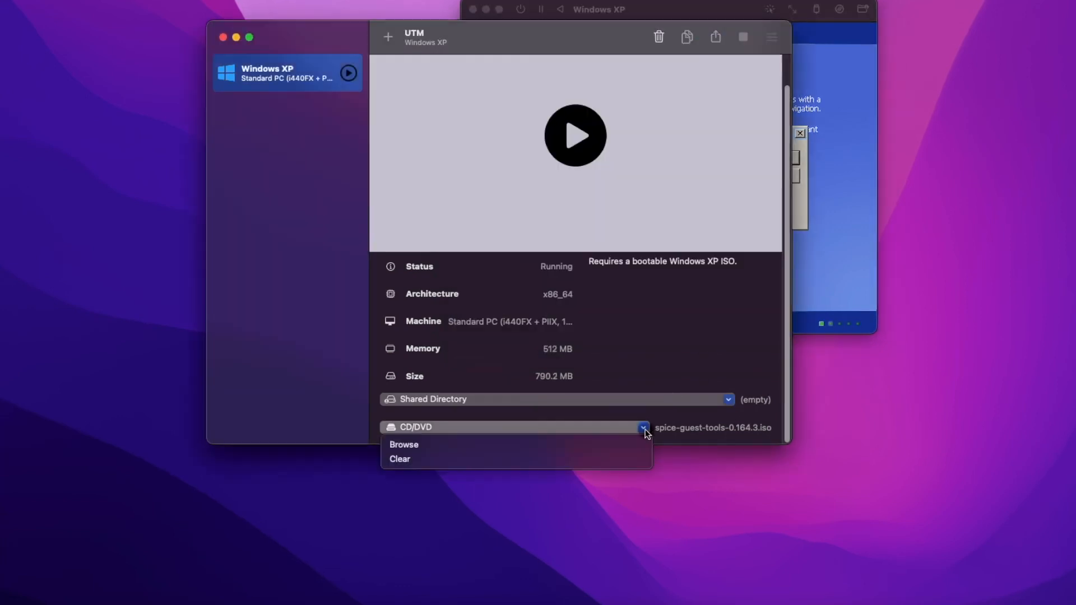
left_click(425, 446)
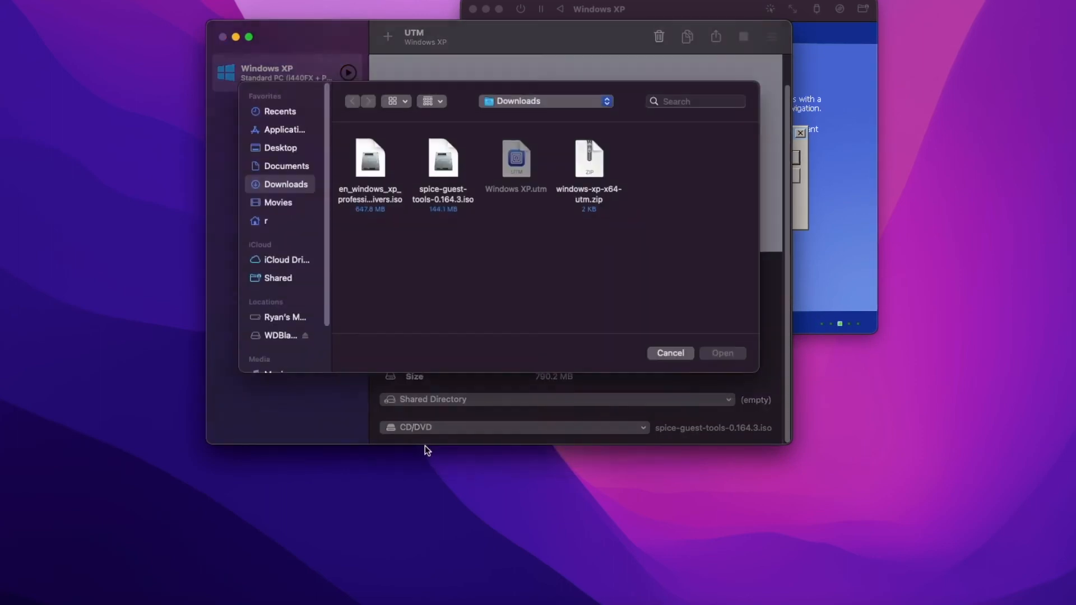
left_click(371, 164)
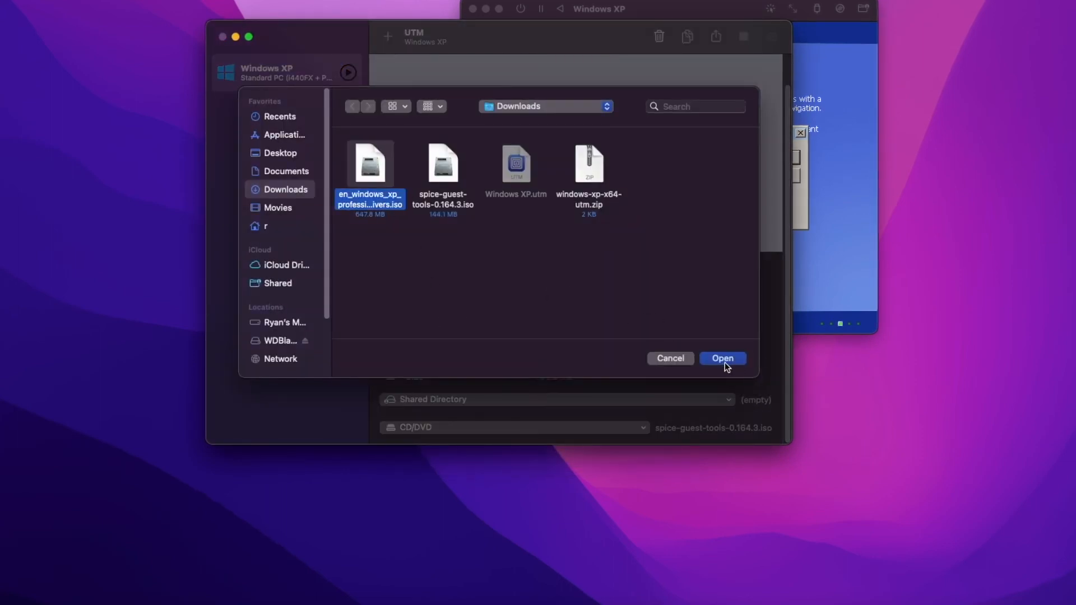
left_click(725, 361)
left_click(723, 9)
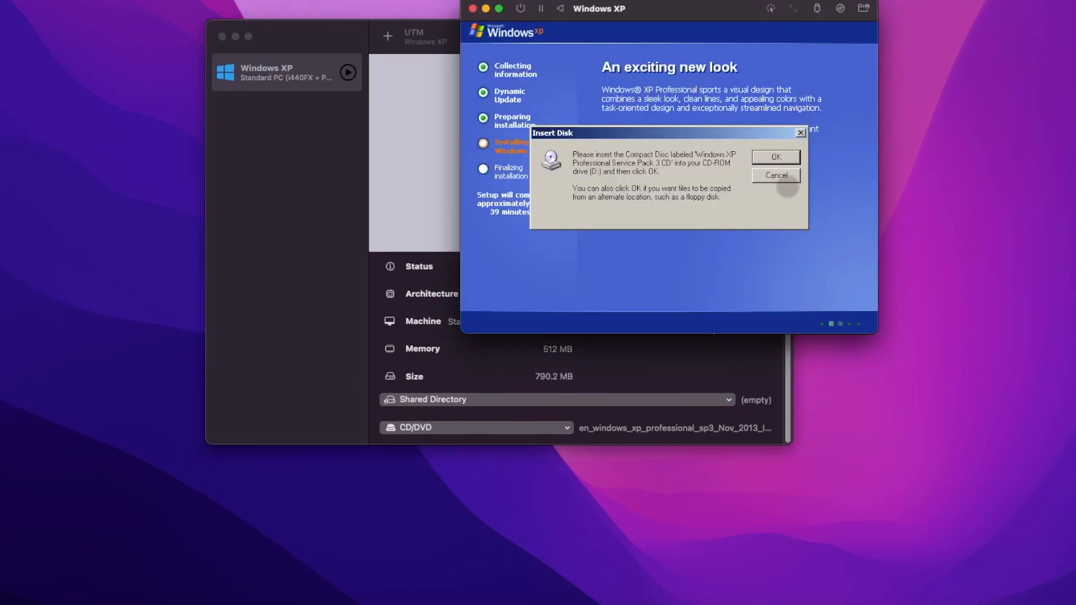
left_click(776, 157)
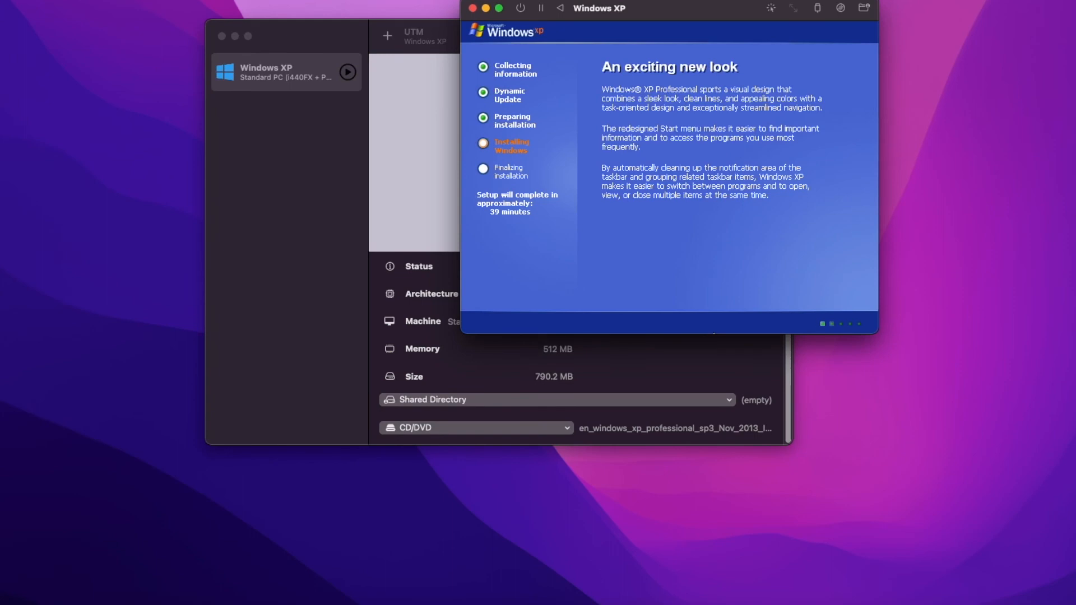
Move the Windows XP virtual machine window down over the middle of the UTM library window
left_click_drag(652, 2, 520, 59)
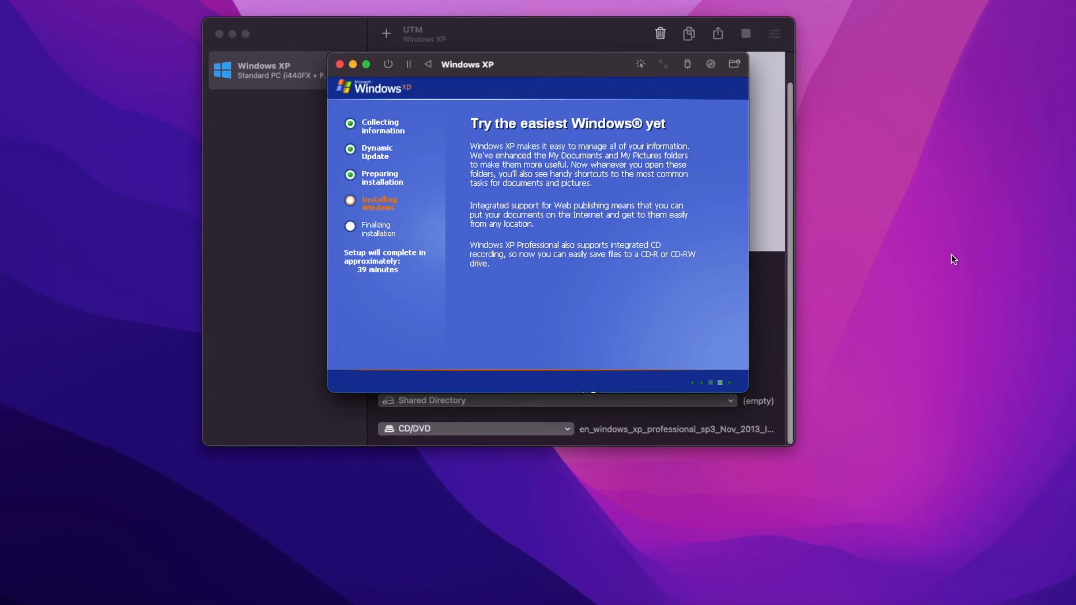
mouse_move(559, 65)
left_mouse_down()
mouse_move(581, 79)
mouse_move(574, 69)
left_mouse_up()
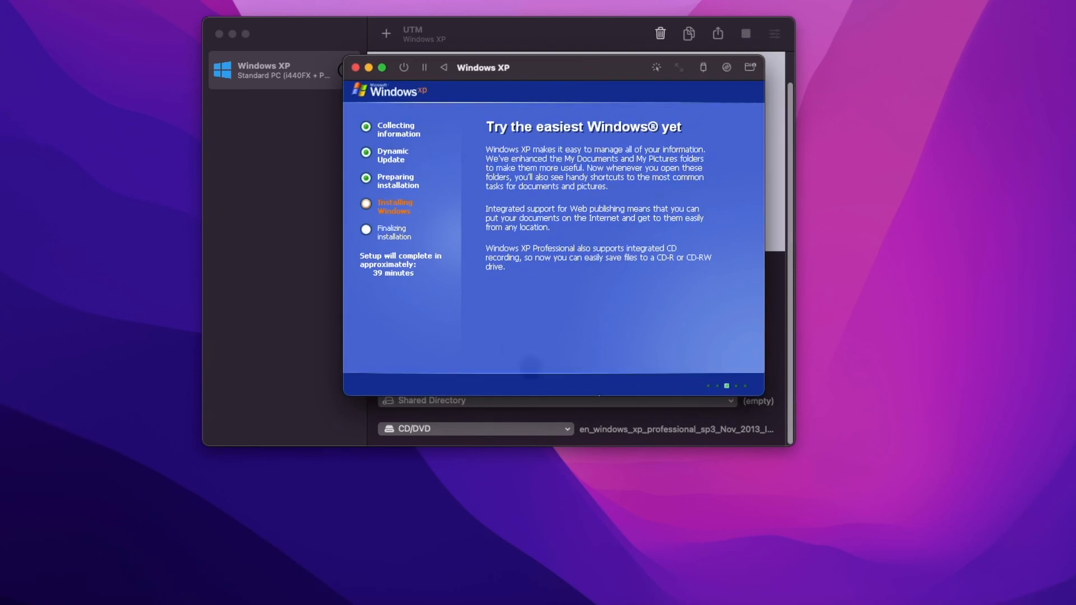